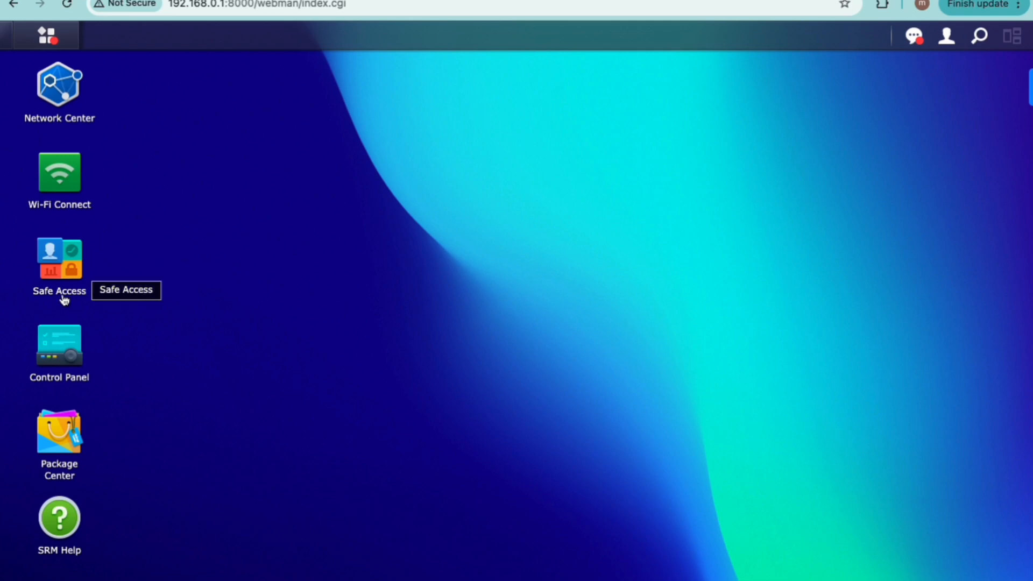
Step: Open the Threat Prevention package's details page in Package Center
click(65, 445)
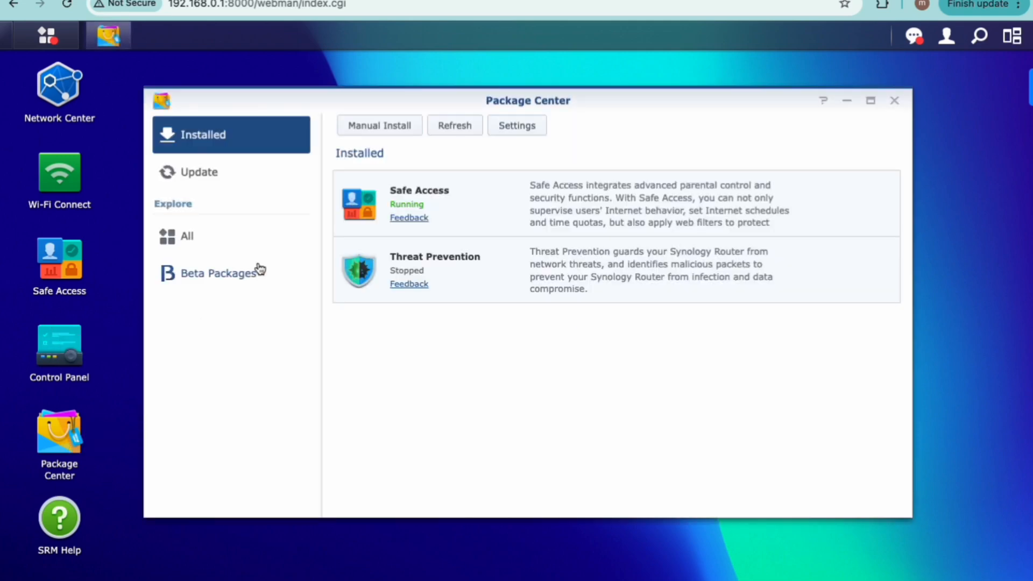
click(237, 253)
click(423, 388)
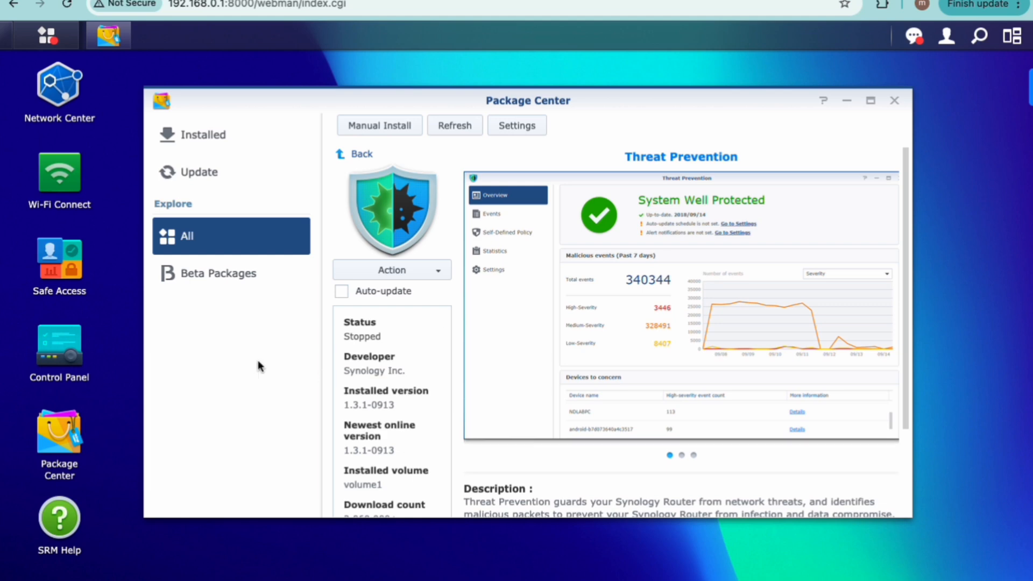
Step: Check the usbshare1 shared folder's storage settings and user permissions in Control Panel, and close both open windows
click(58, 349)
click(163, 248)
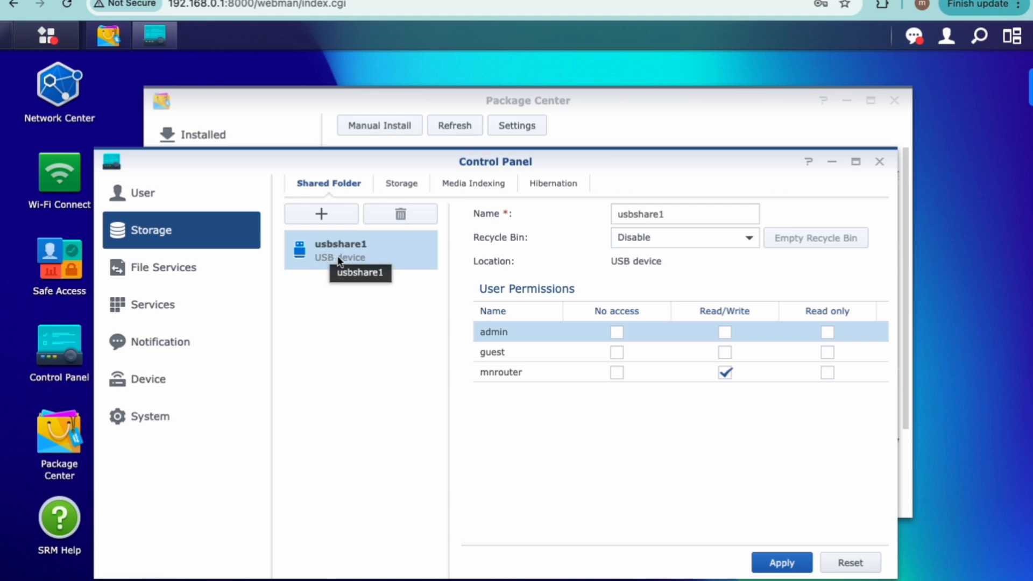
click(879, 161)
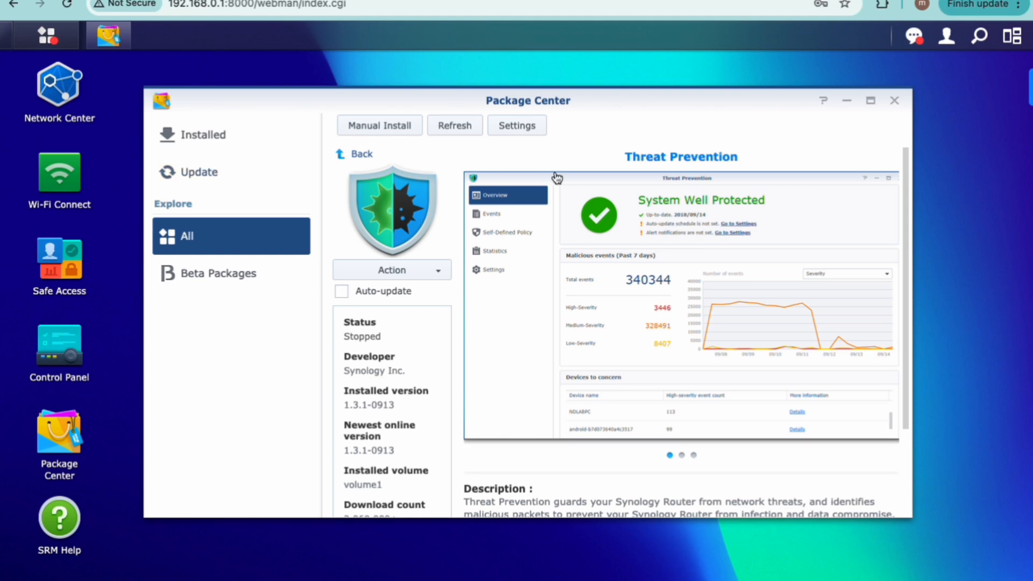
click(895, 101)
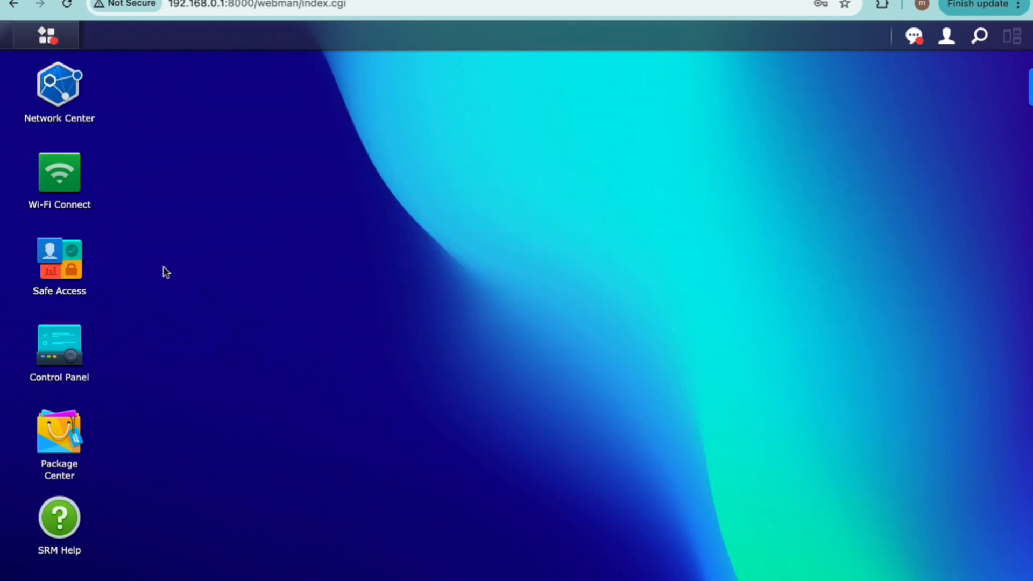
Step: Run the Threat Prevention package from Package Center and accept the storage allocation notice
click(47, 36)
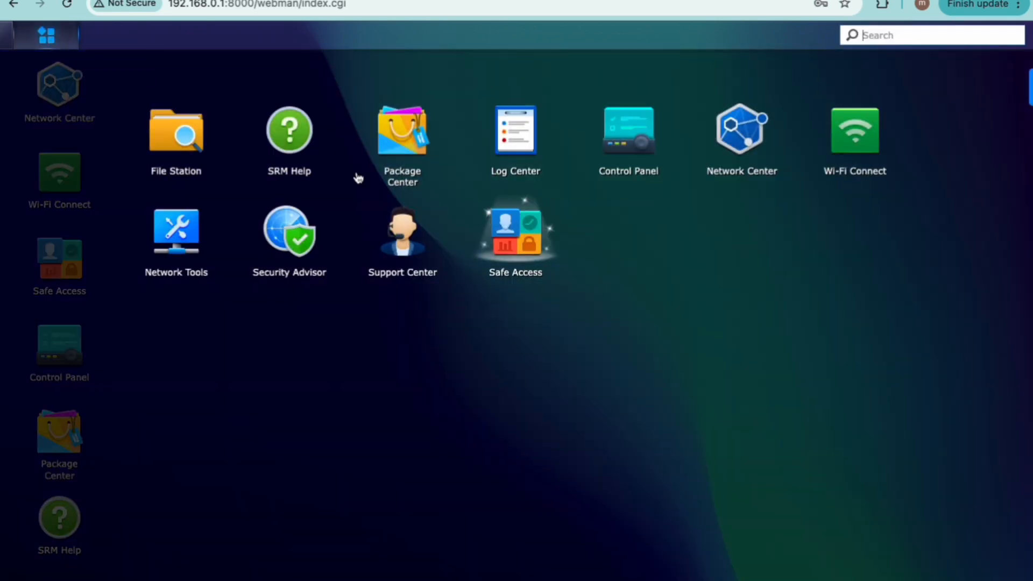
click(401, 135)
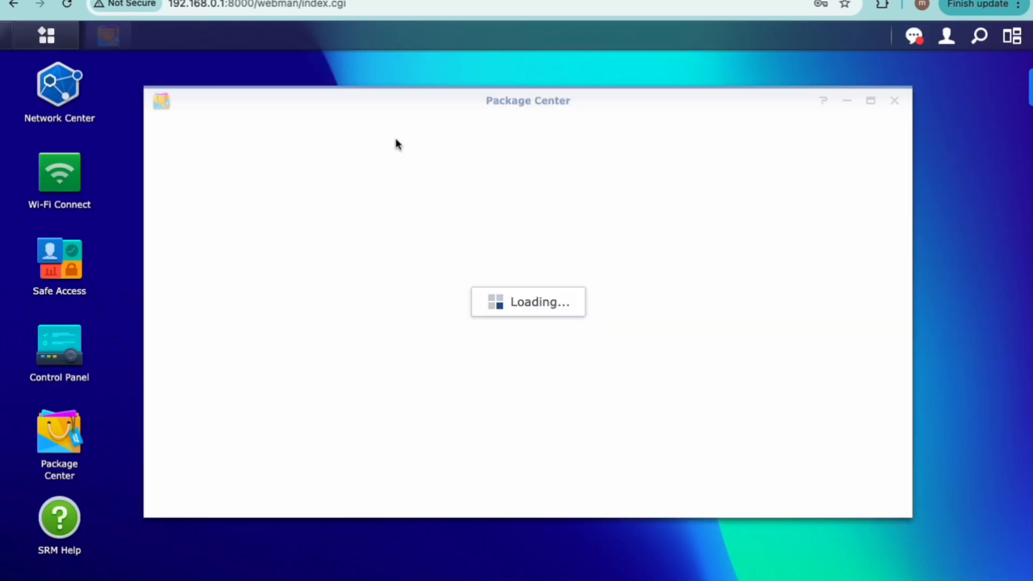
click(205, 237)
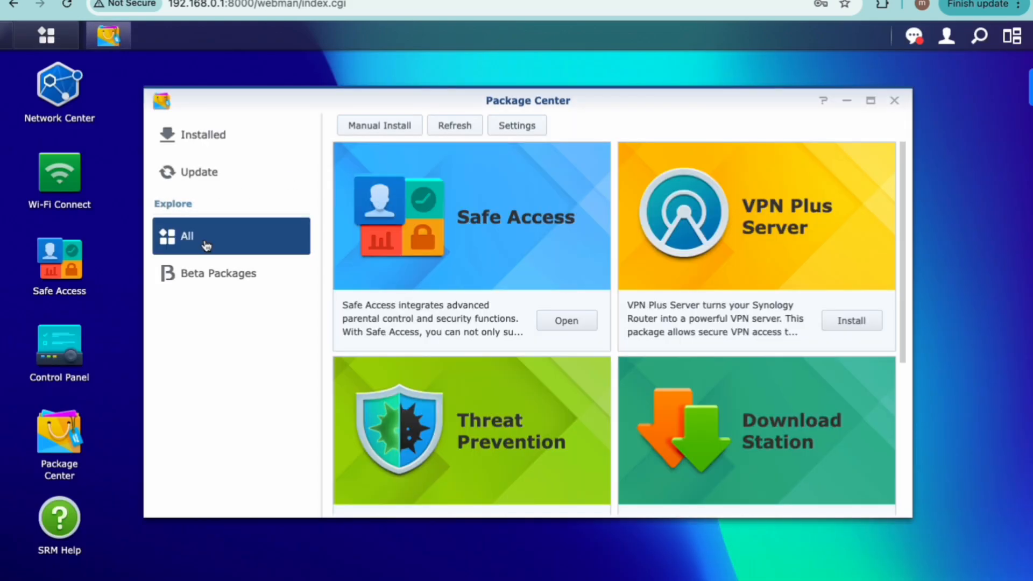
click(495, 374)
click(418, 270)
click(369, 295)
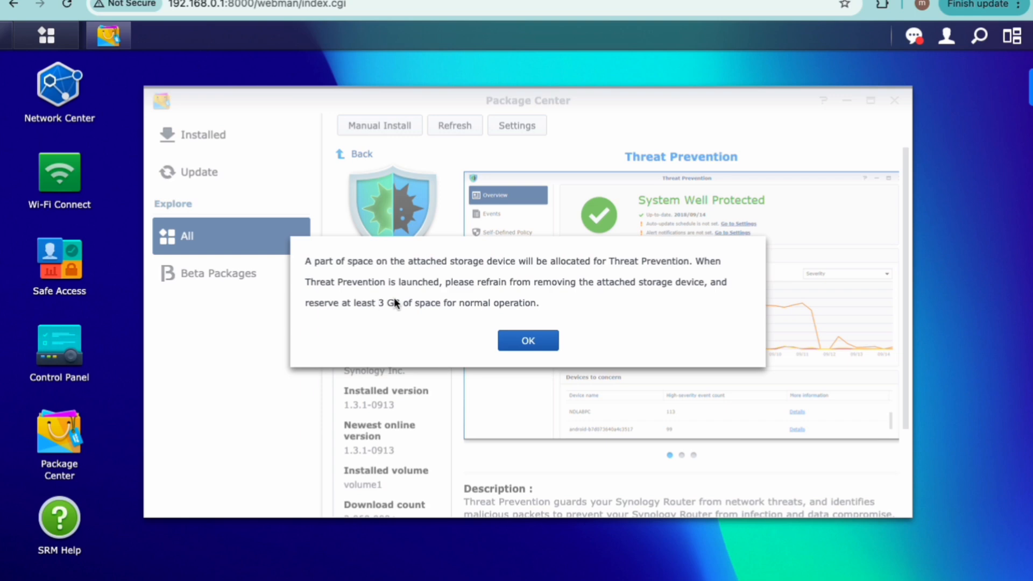
click(528, 342)
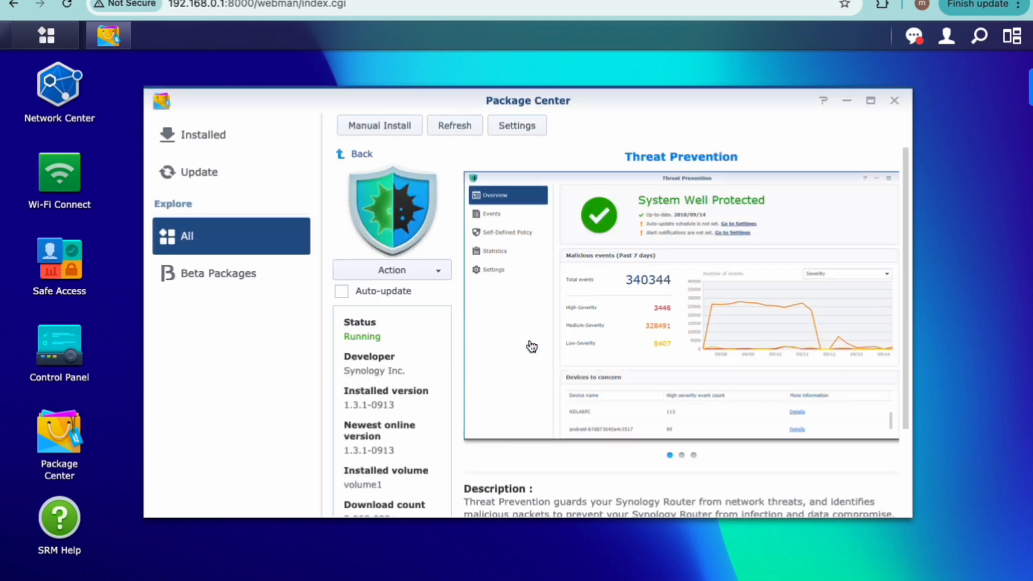
click(424, 274)
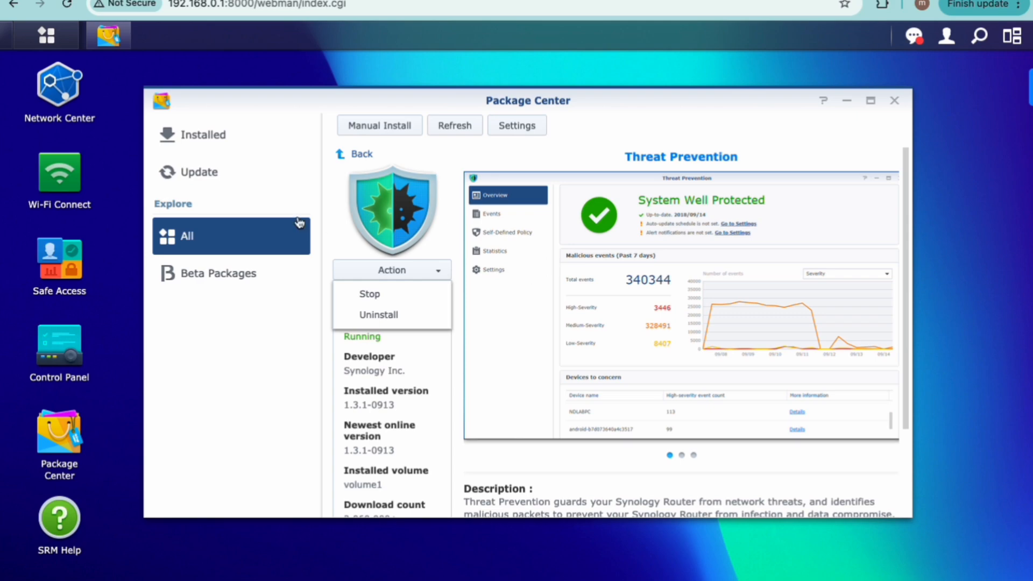
click(348, 216)
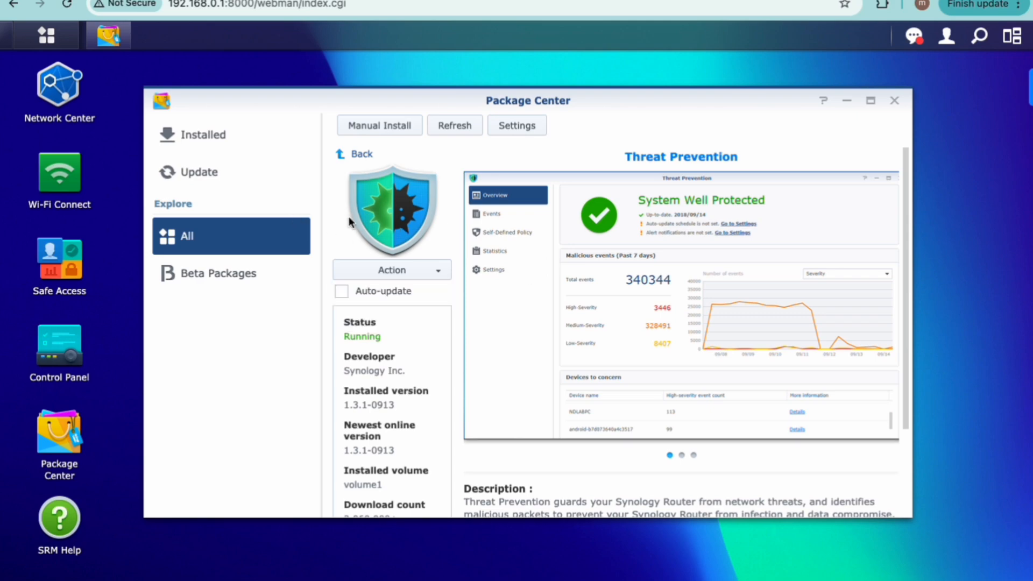
Step: Open Threat Prevention and review its overview, events, self-defined policy, threat map and statistics pages
click(68, 44)
click(625, 231)
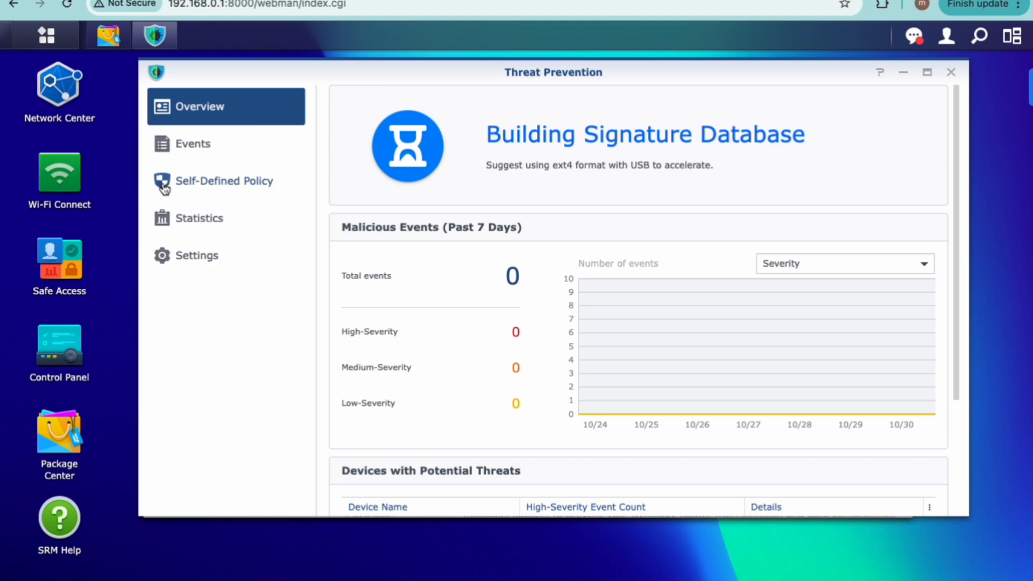
click(204, 157)
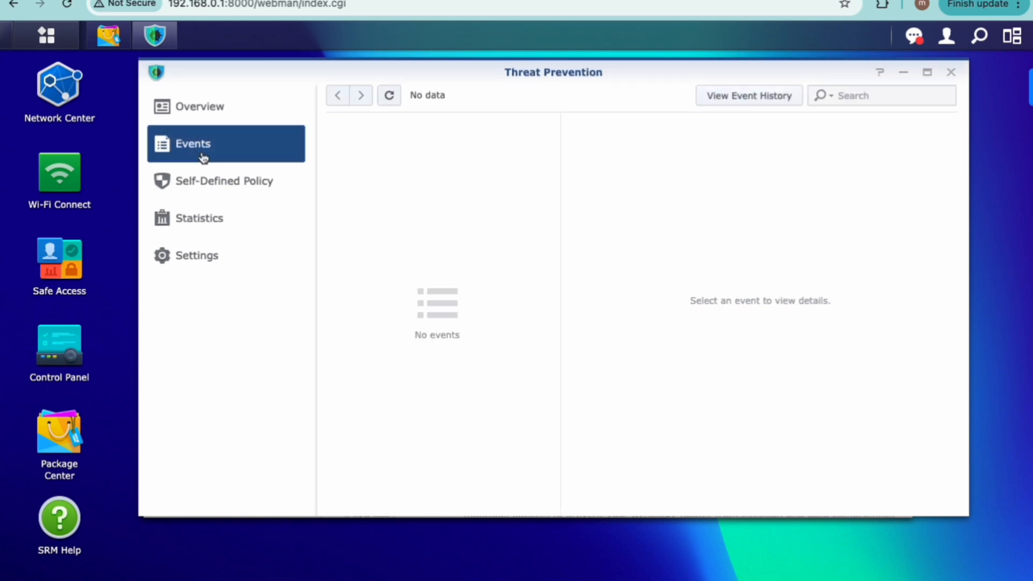
click(219, 194)
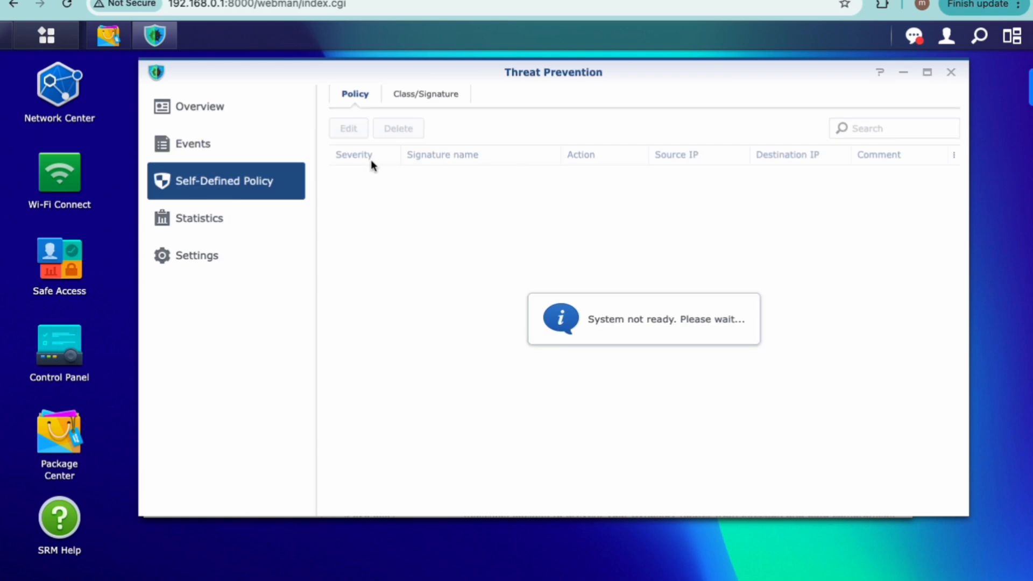
click(221, 217)
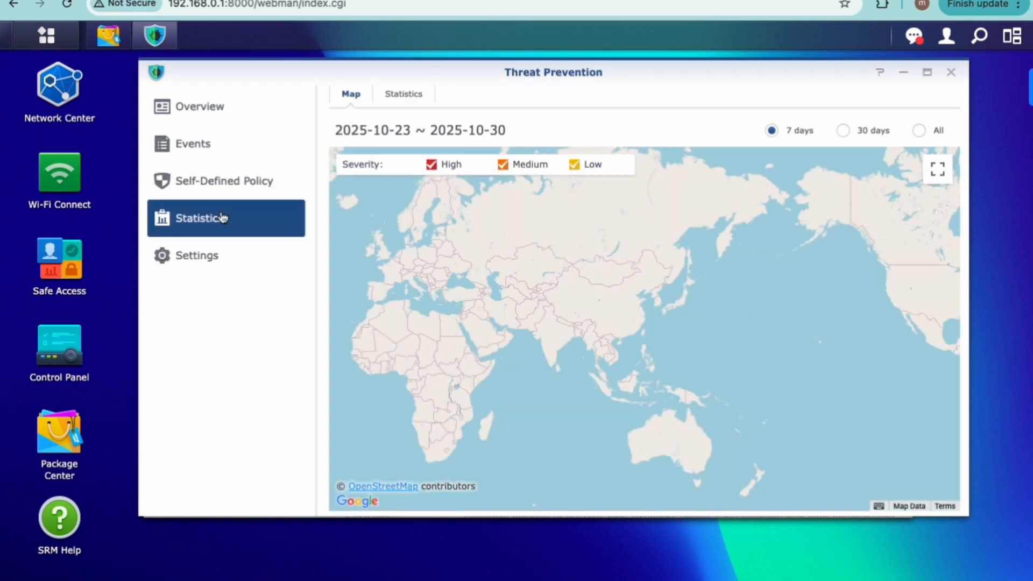
click(416, 96)
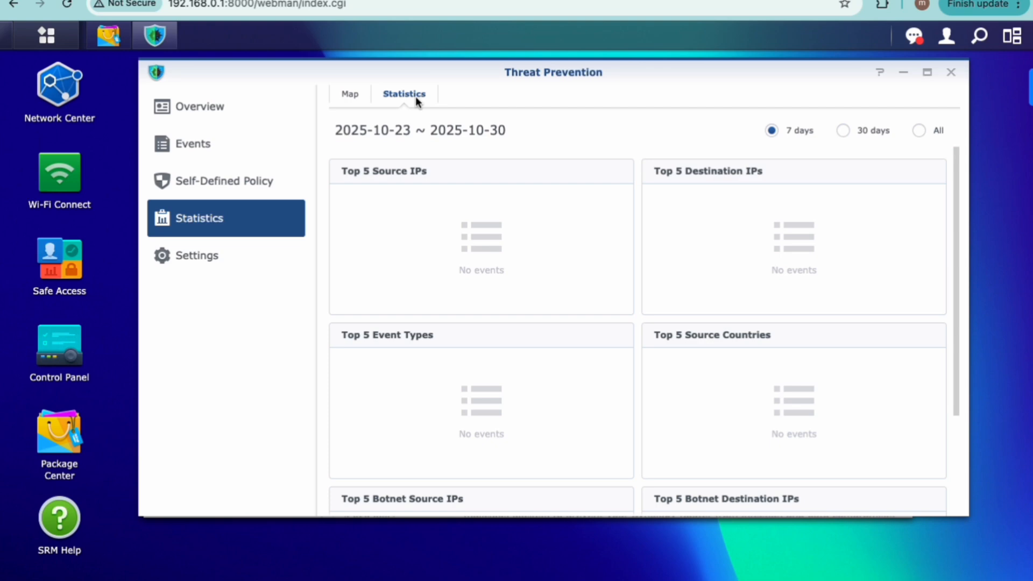
Step: Look through the Threat Prevention general, device, notification, backup and log storage settings
click(223, 253)
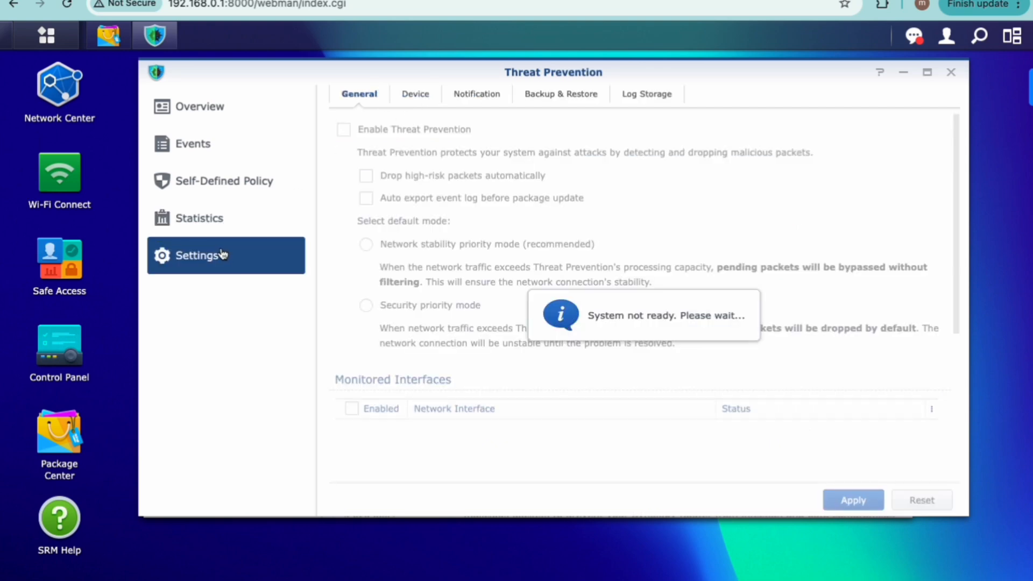
click(409, 98)
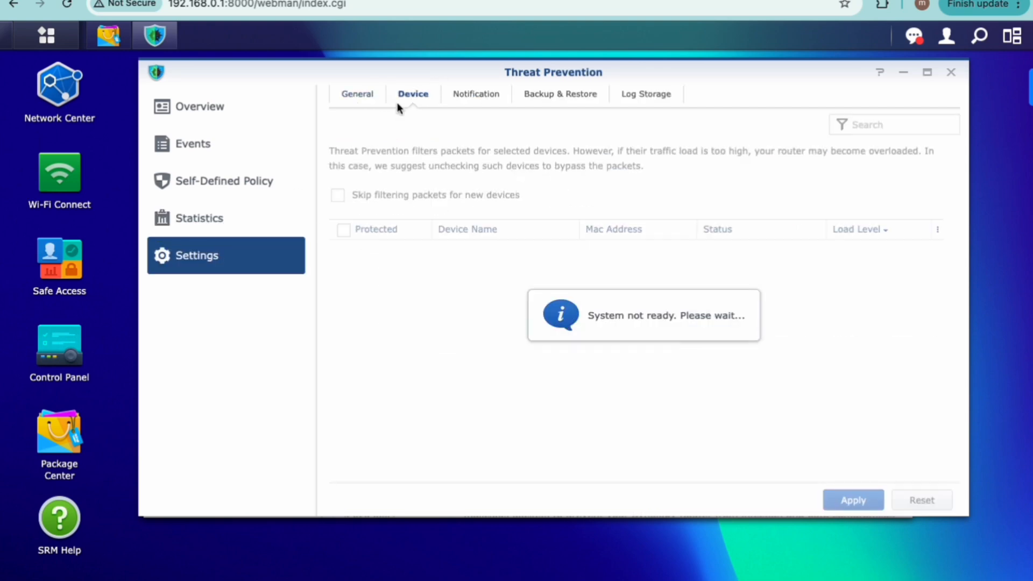
click(470, 101)
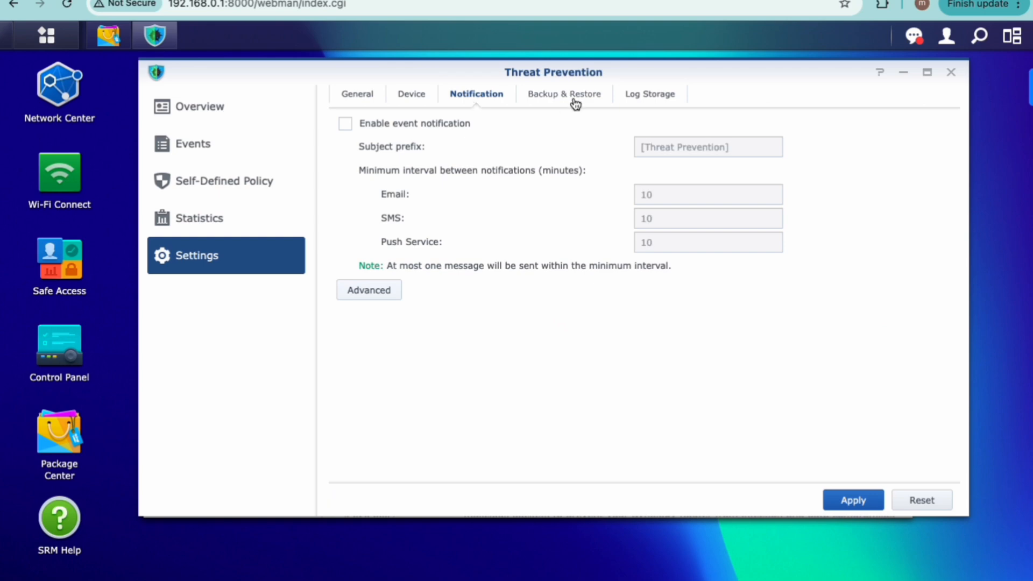
click(575, 102)
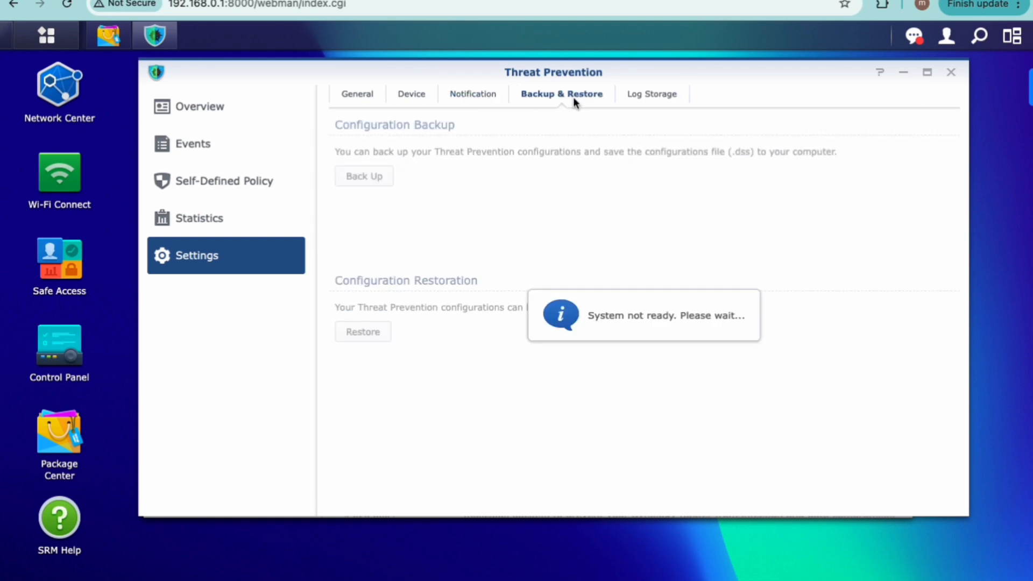
click(657, 102)
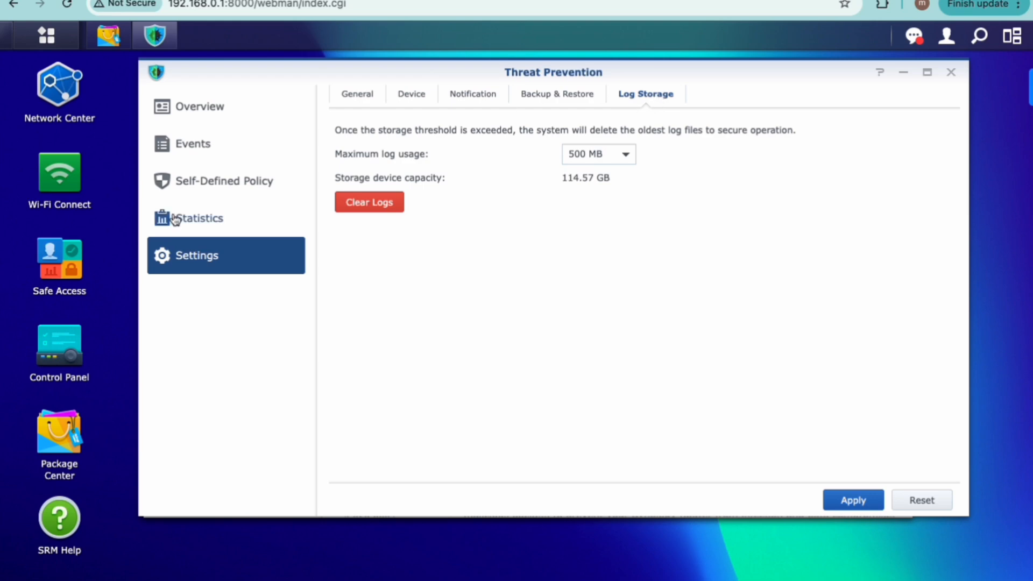
Step: Return to the overview and accept Network stability priority mode as the default behavior when Threat Prevention is busy
click(209, 103)
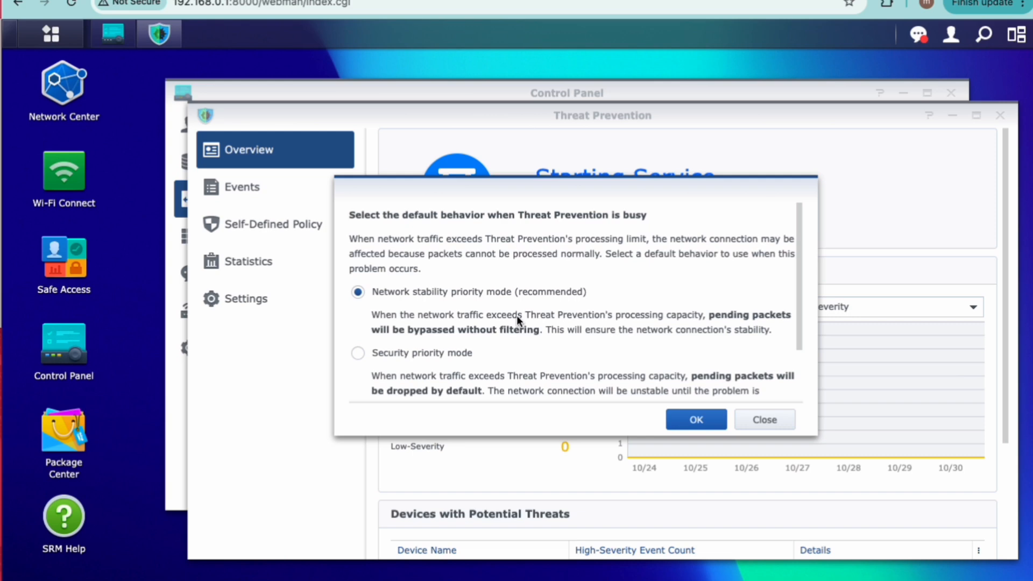
scroll(517, 318, down, 1)
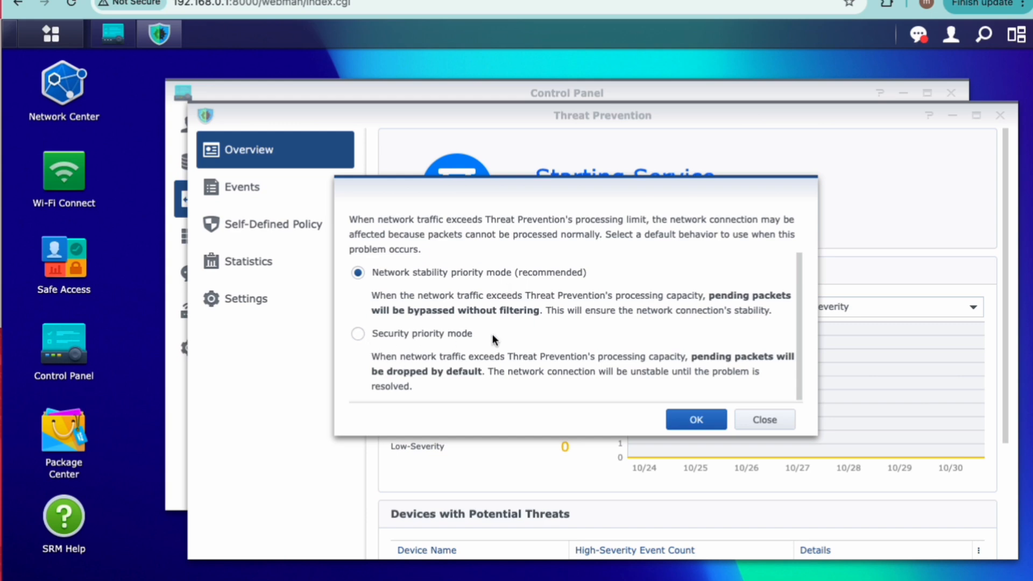
click(685, 420)
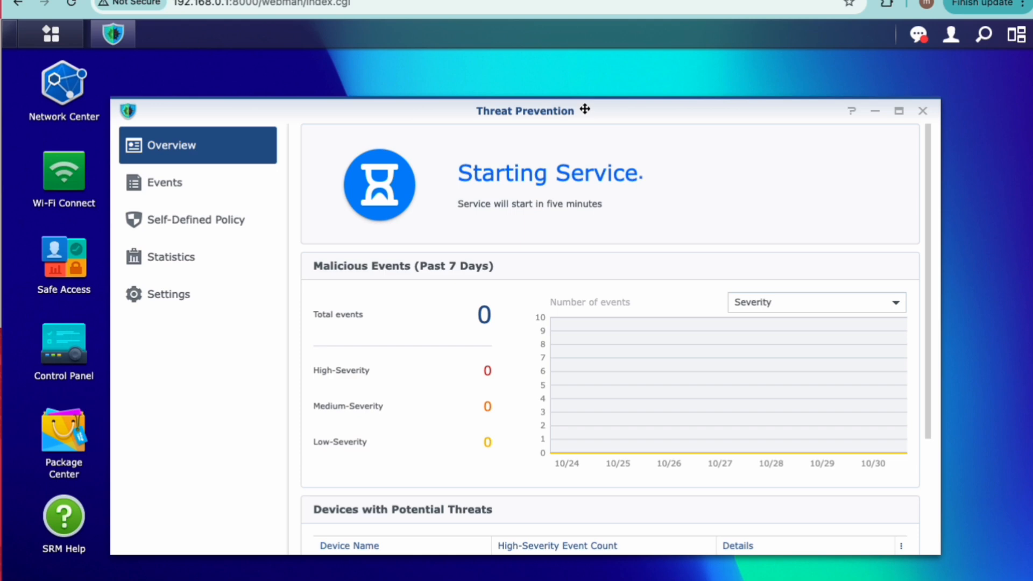
Step: Review the overview's malicious event summary, the events, the self-defined policies and the statistics map
scroll(613, 344, down, 3)
scroll(613, 344, up, 3)
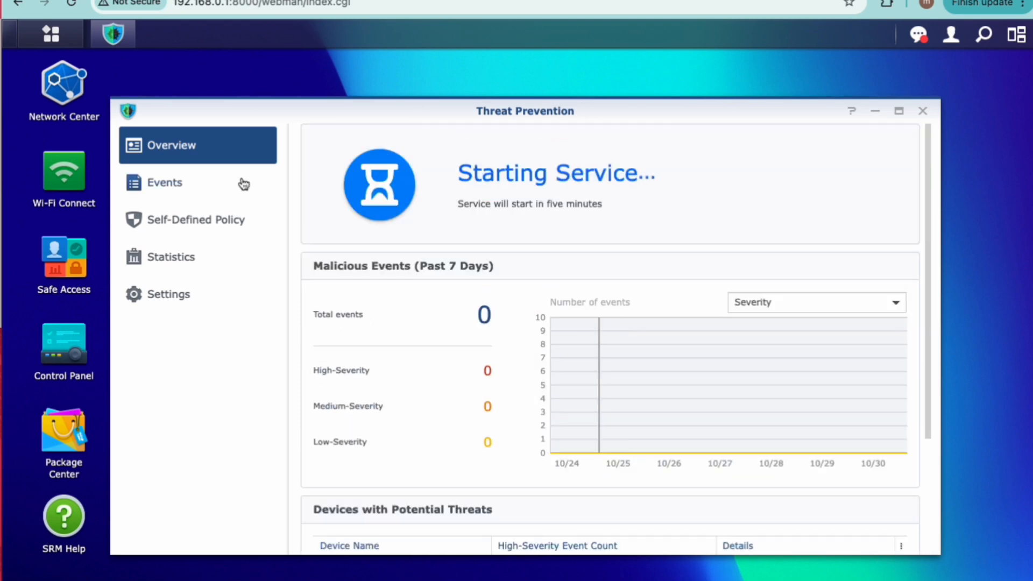
click(203, 182)
click(180, 231)
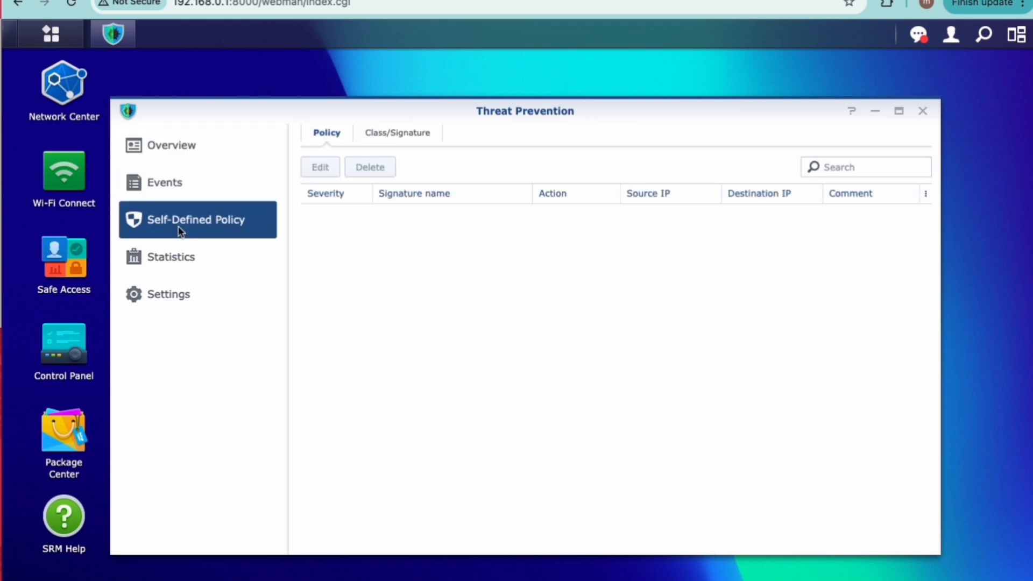
click(174, 273)
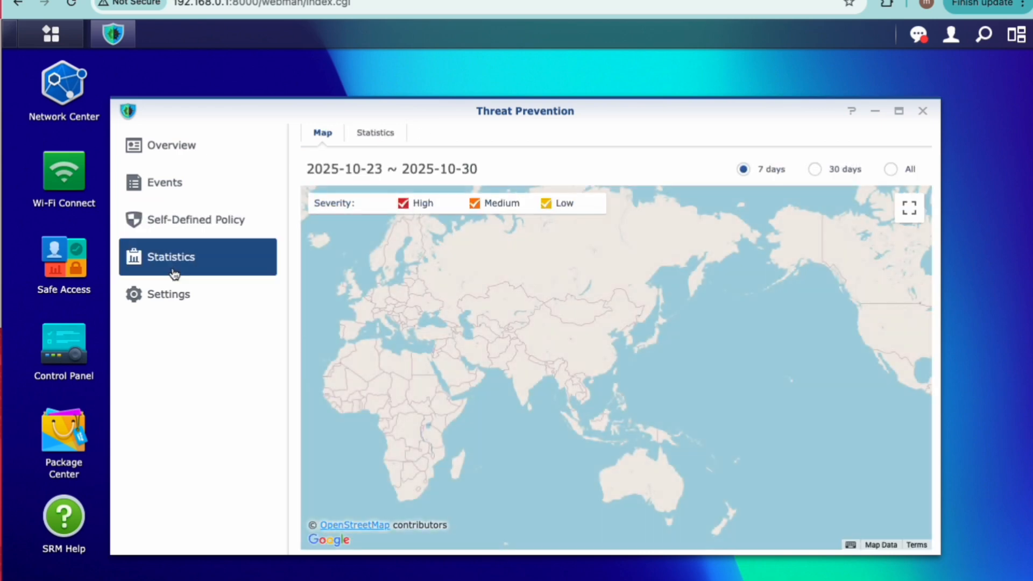
Step: Review the general settings, monitored interfaces, signature update options and protected device list
click(170, 299)
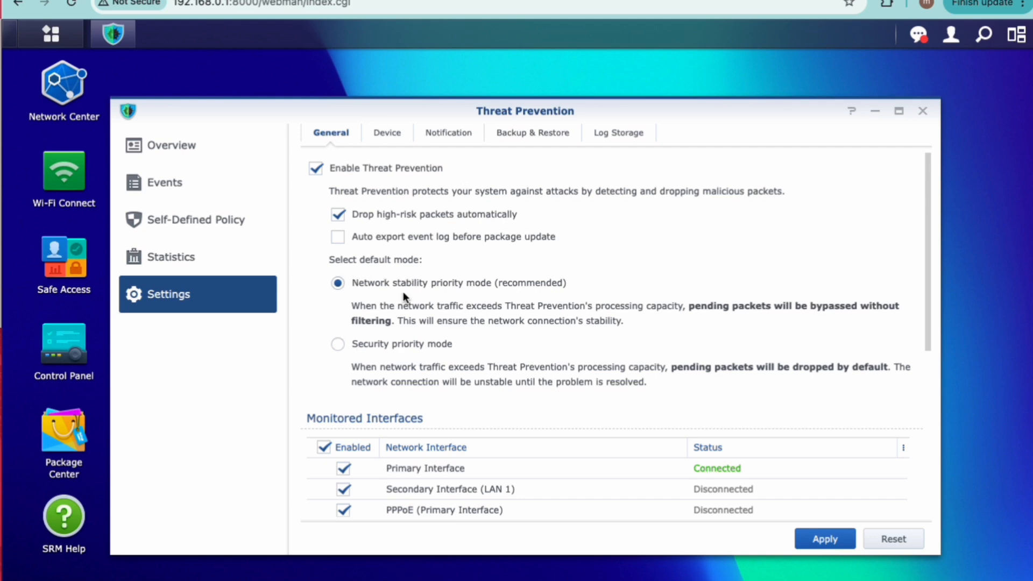
scroll(565, 304, down, 5)
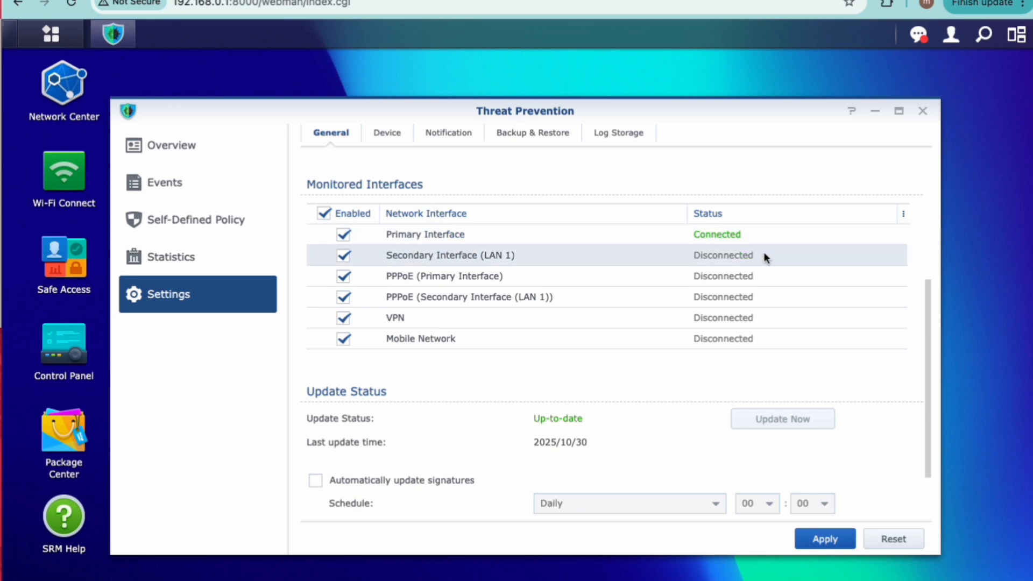
scroll(525, 343, up, 5)
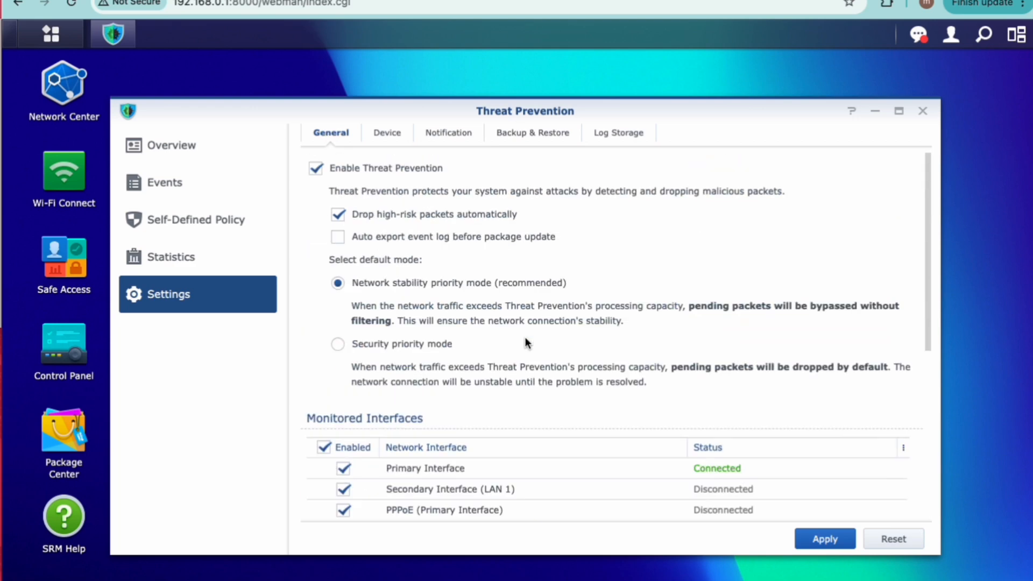
click(386, 138)
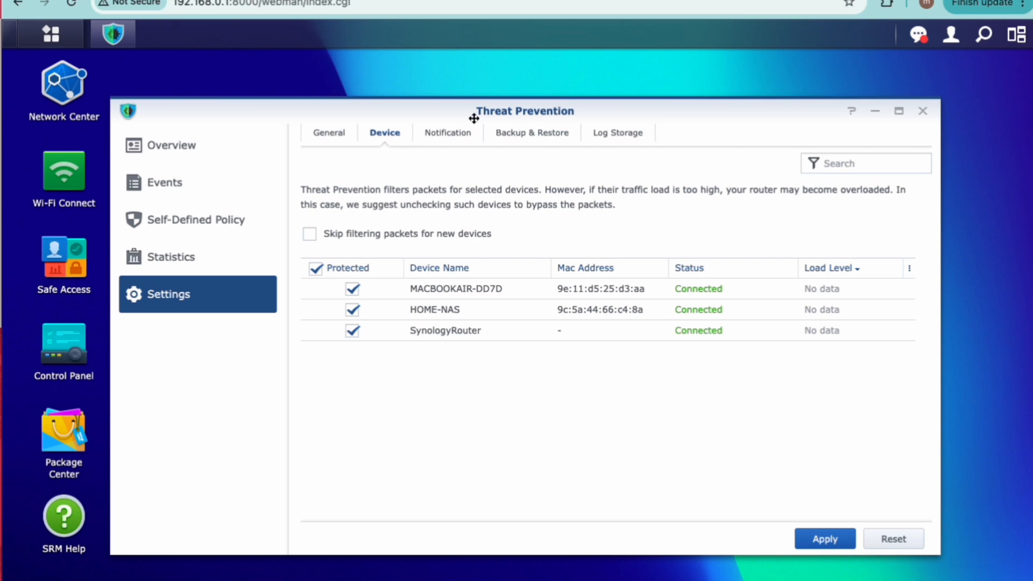
Step: Enable event notification in the Threat Prevention settings and switch to the backup and restore settings
click(449, 131)
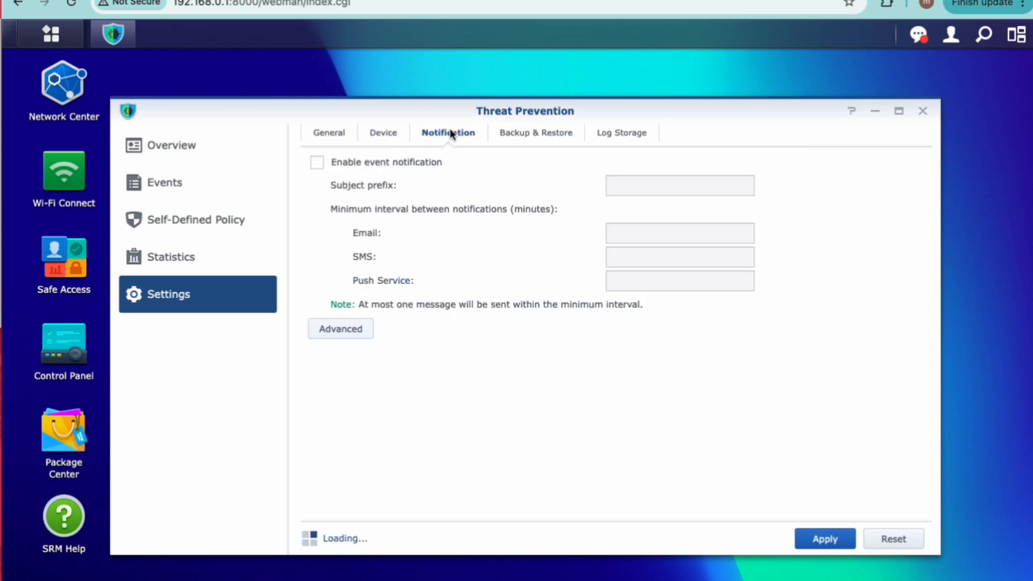
click(317, 165)
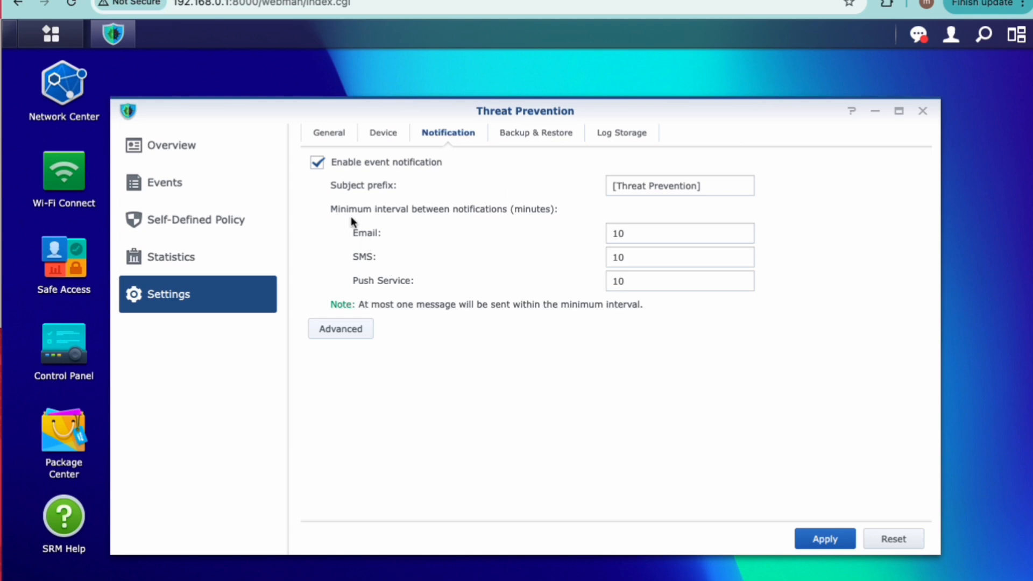
click(524, 134)
click(653, 353)
click(559, 135)
click(603, 359)
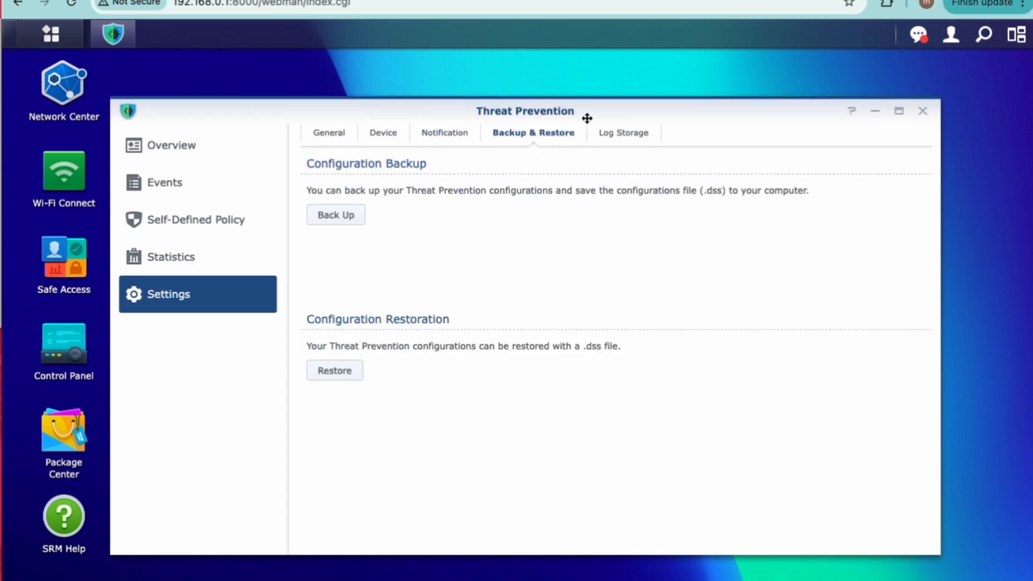
Step: Review the log storage settings and the size options available for the maximum log usage
click(648, 135)
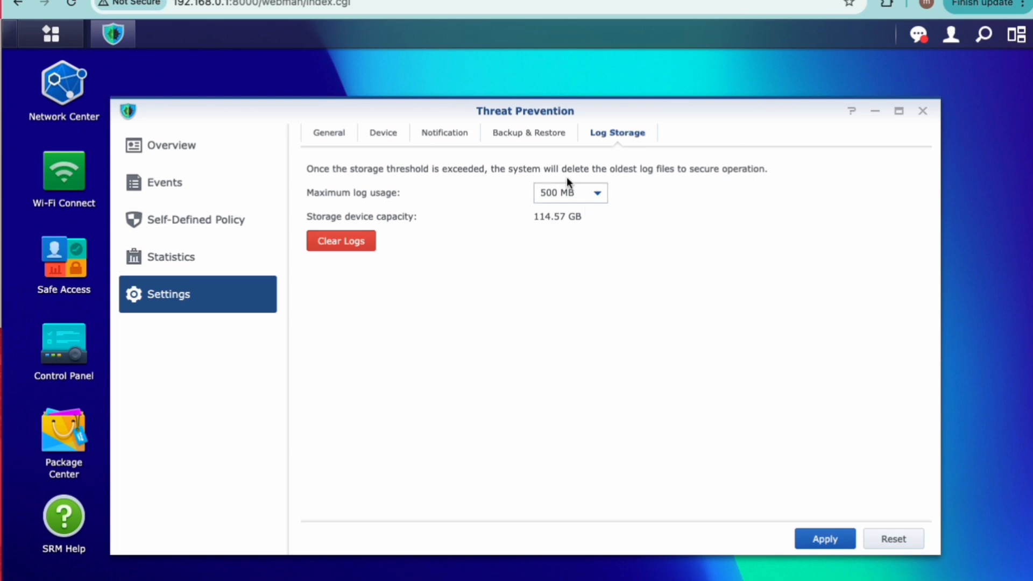
click(585, 197)
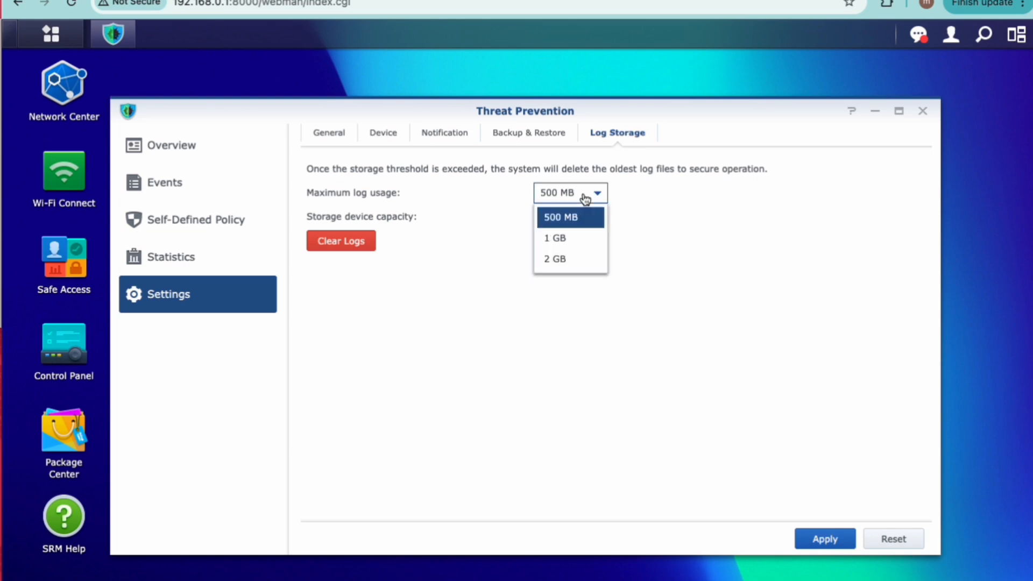
click(669, 229)
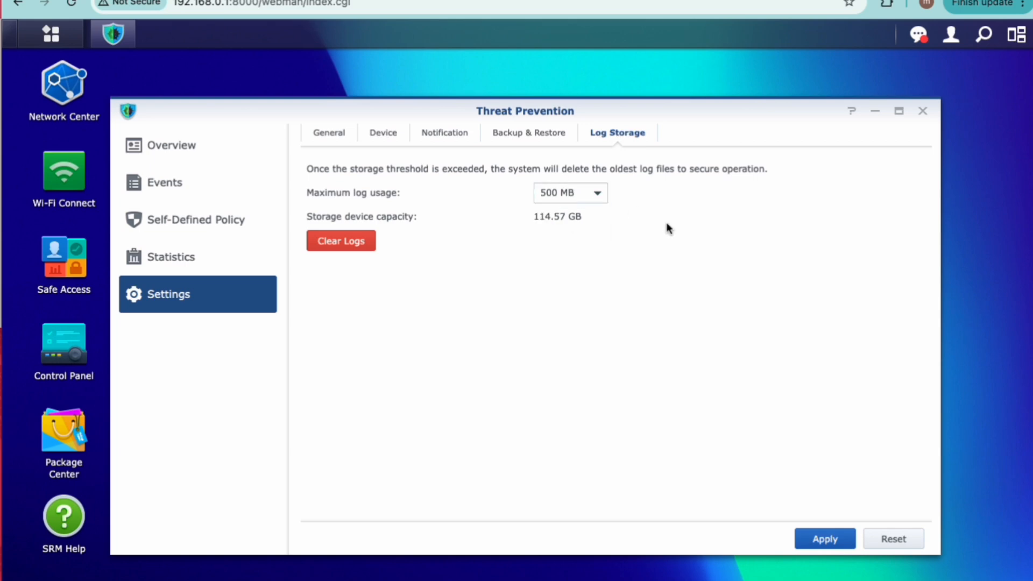
Step: Examine the overview's protection status, malicious events of the past 7 days and devices with potential threats
click(207, 153)
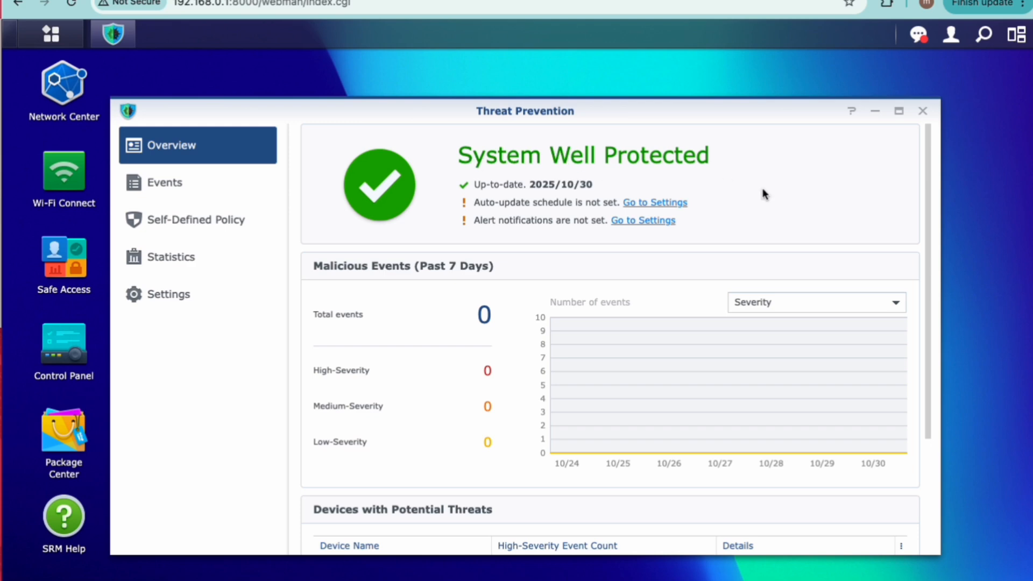
scroll(588, 350, down, 3)
scroll(588, 350, up, 3)
scroll(587, 353, down, 3)
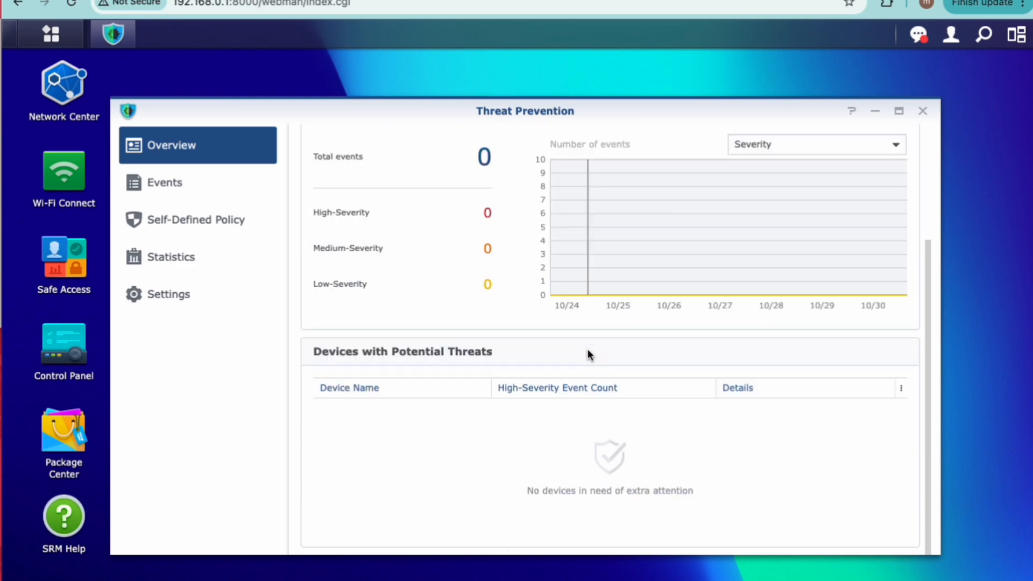
scroll(588, 353, up, 3)
Step: Examine the self-defined policies and the full class/signature list of event types with their severities
click(210, 223)
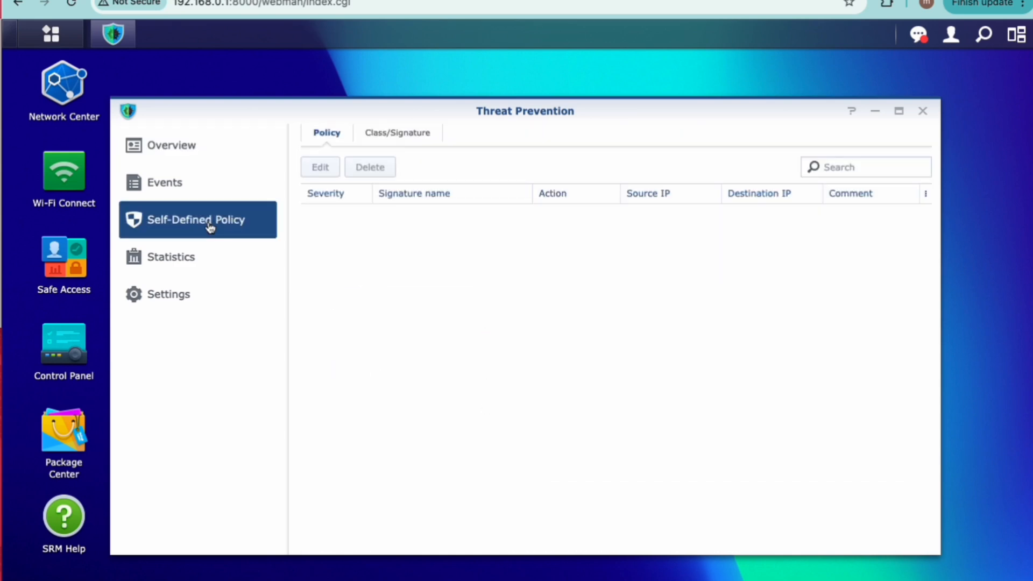
click(398, 133)
click(320, 135)
click(403, 136)
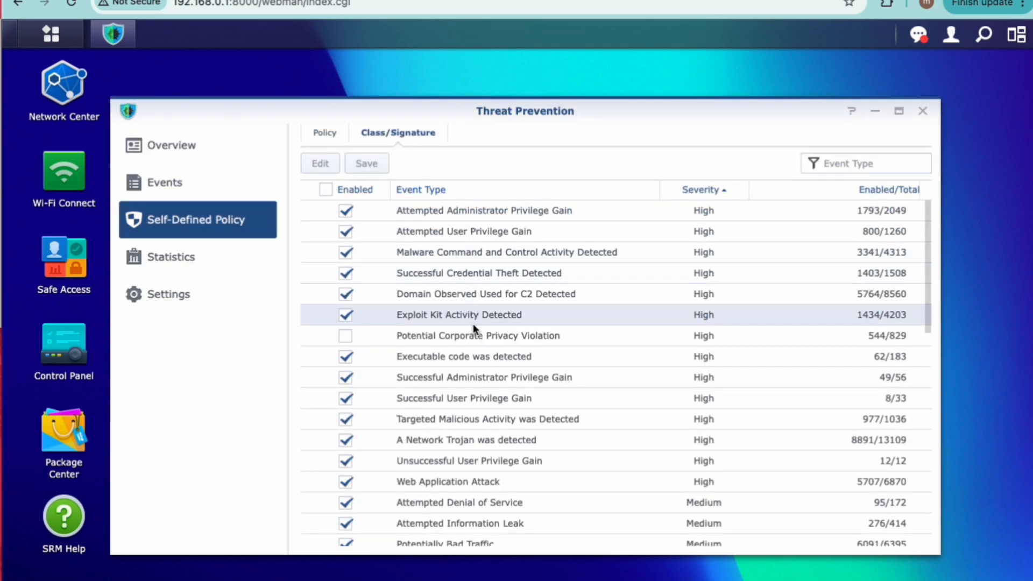
scroll(473, 325, down, 12)
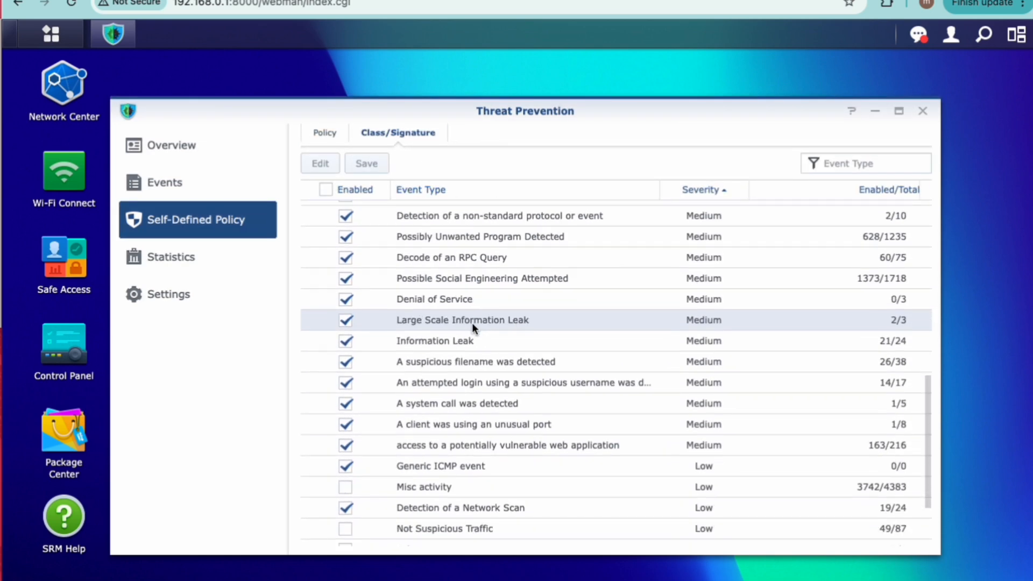
scroll(473, 322, down, 1)
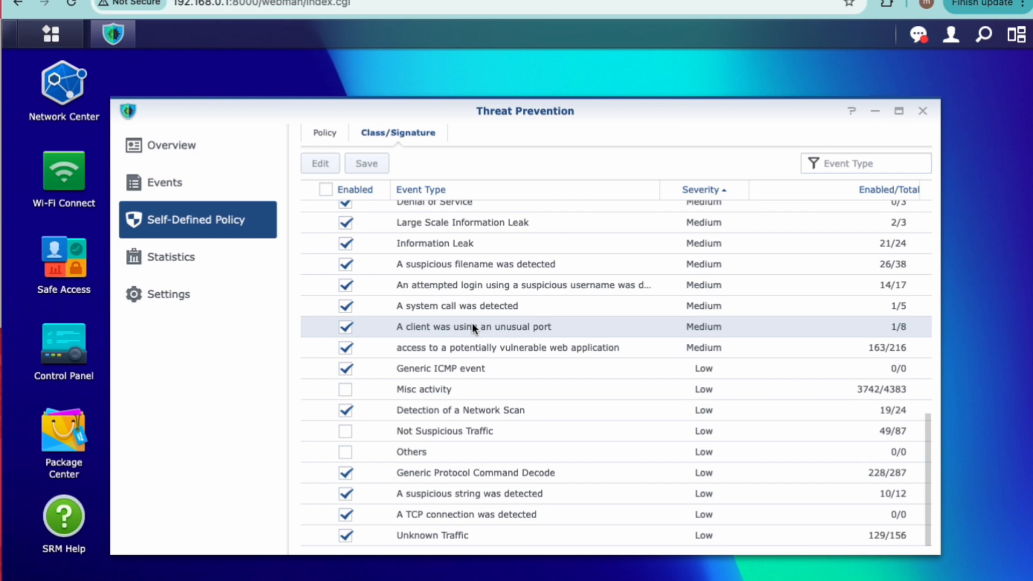
scroll(472, 321, up, 12)
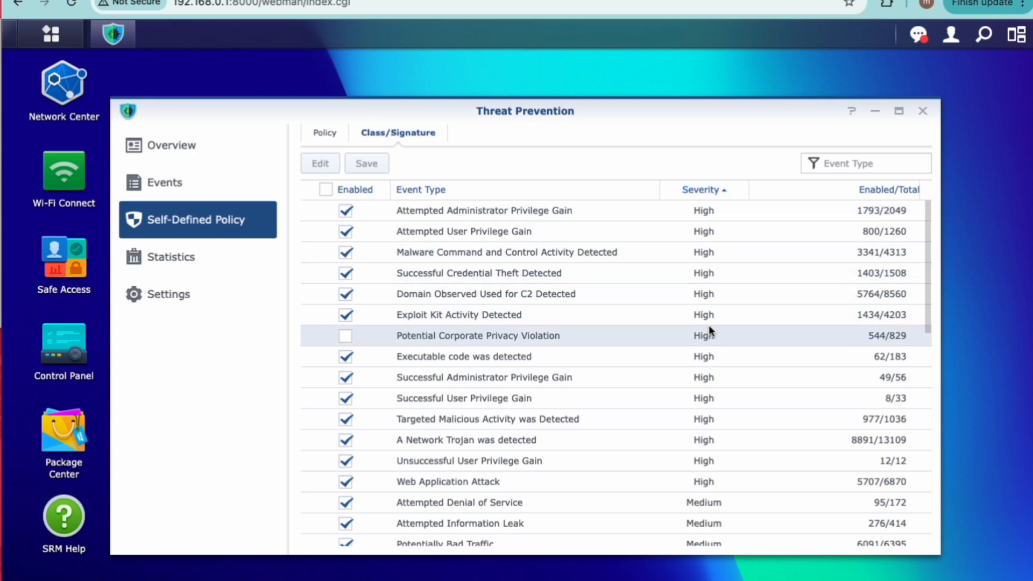
Step: Check the events list and return to the overview to recheck the malicious event summary and protection status
click(191, 178)
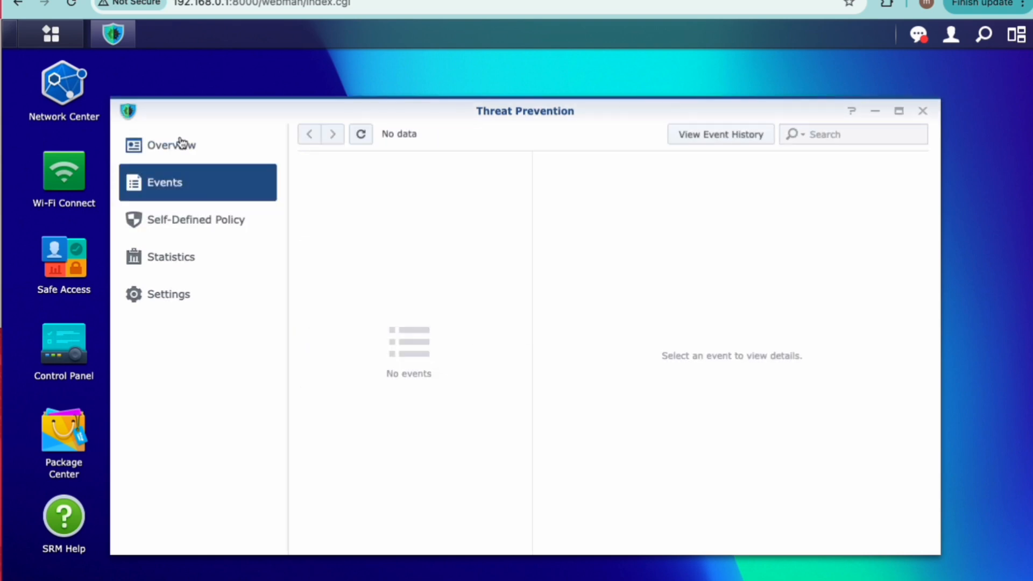
click(184, 145)
scroll(479, 224, down, 3)
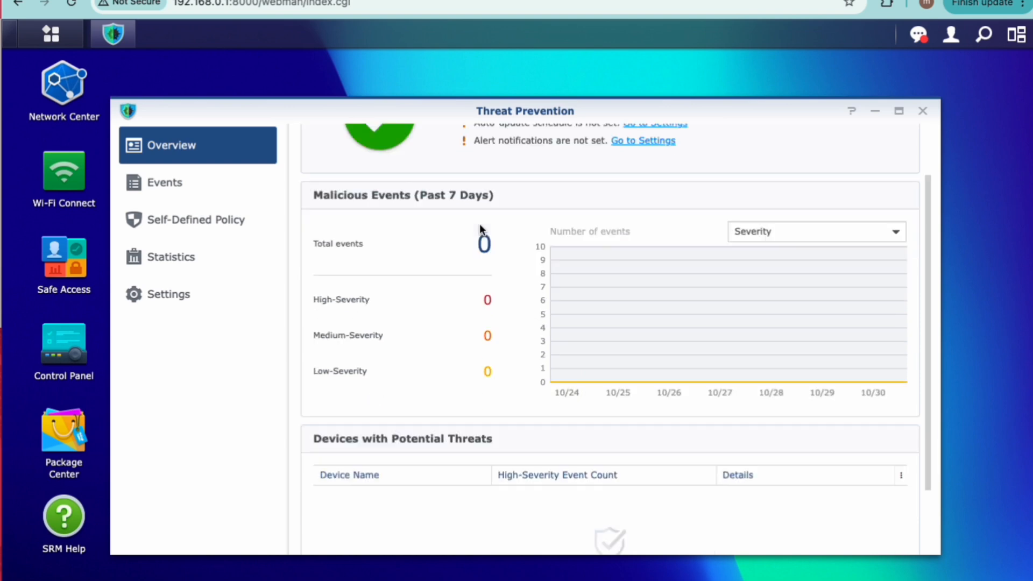
scroll(479, 223, up, 3)
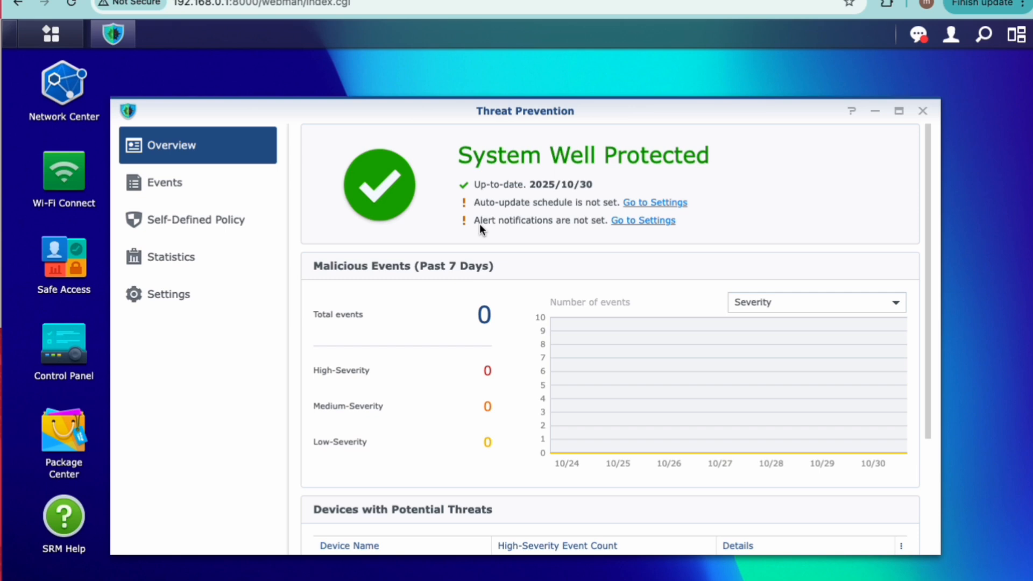
Step: Review the statistics map and the top 5 source, destination, event type and country statistics
click(169, 257)
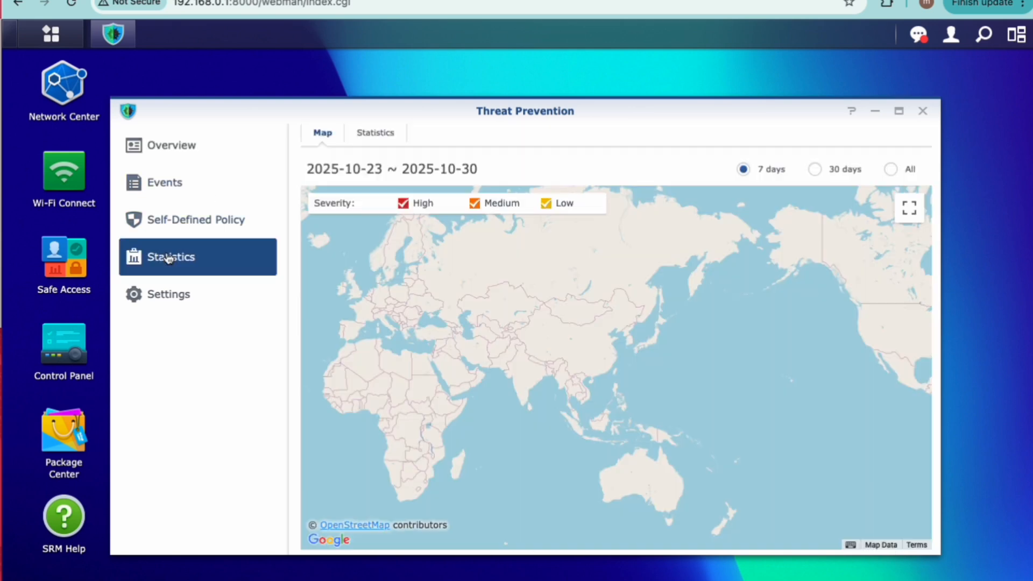
click(371, 134)
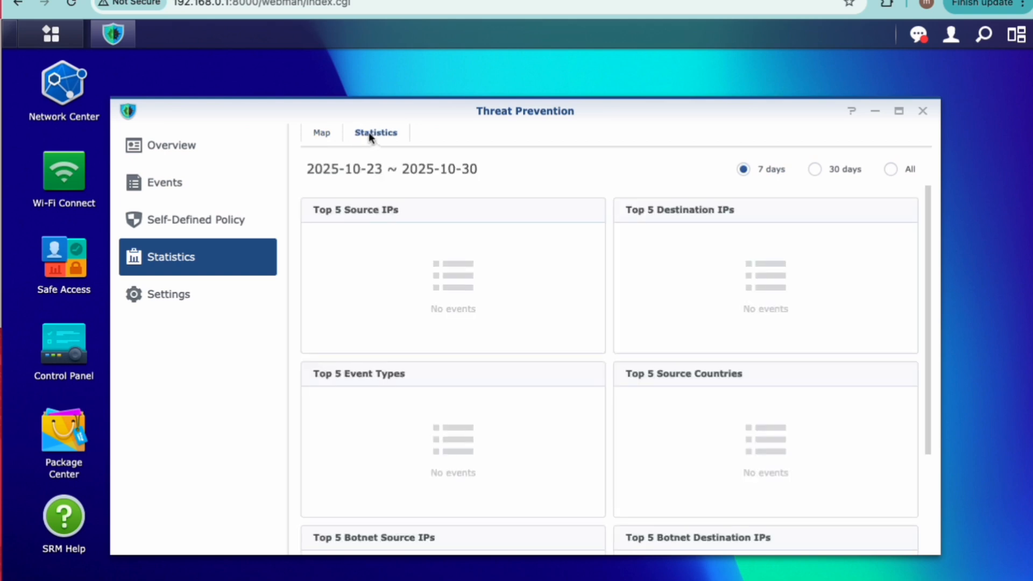
scroll(414, 318, down, 3)
scroll(415, 318, up, 3)
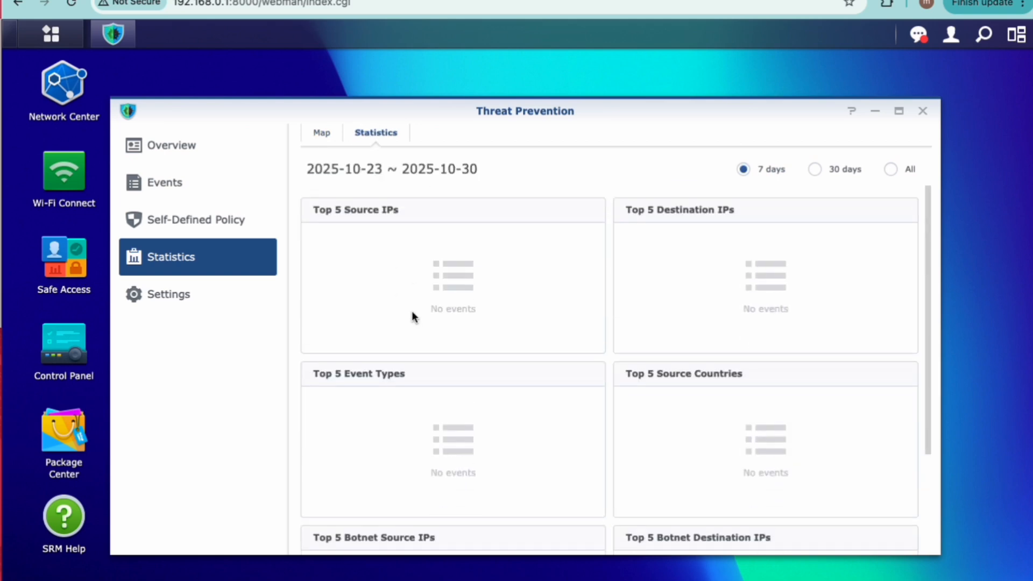